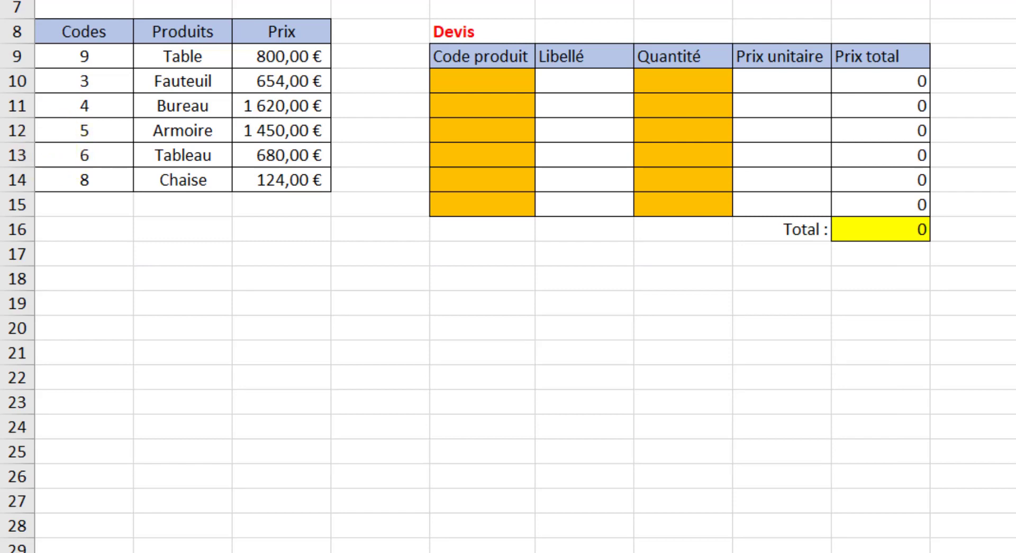
Start a RECHERCHEX formula in the first Libellé cell, F10, with E10 as lookup value and absolute range $A$9:$A$14 as lookup array.
click(579, 80)
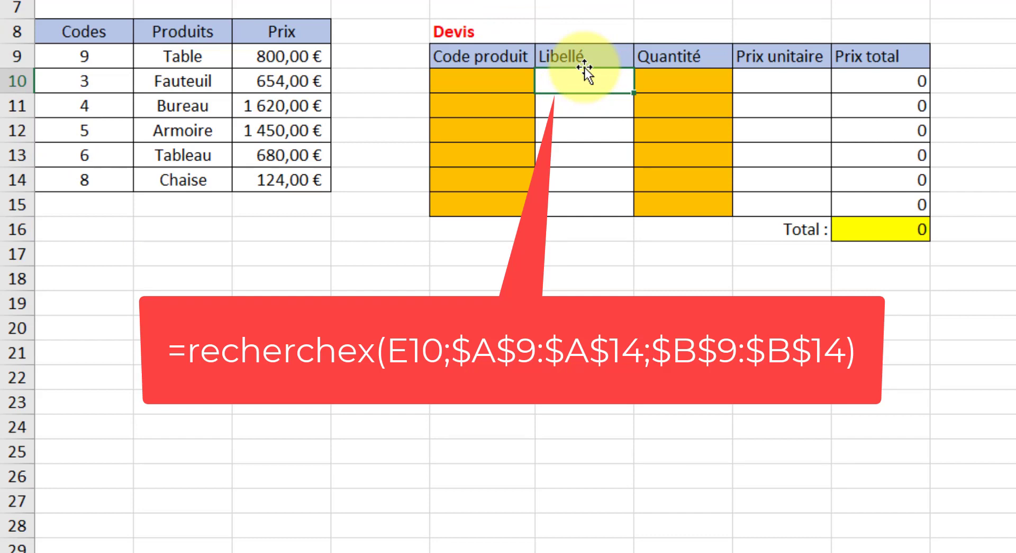
text(=rechercex)
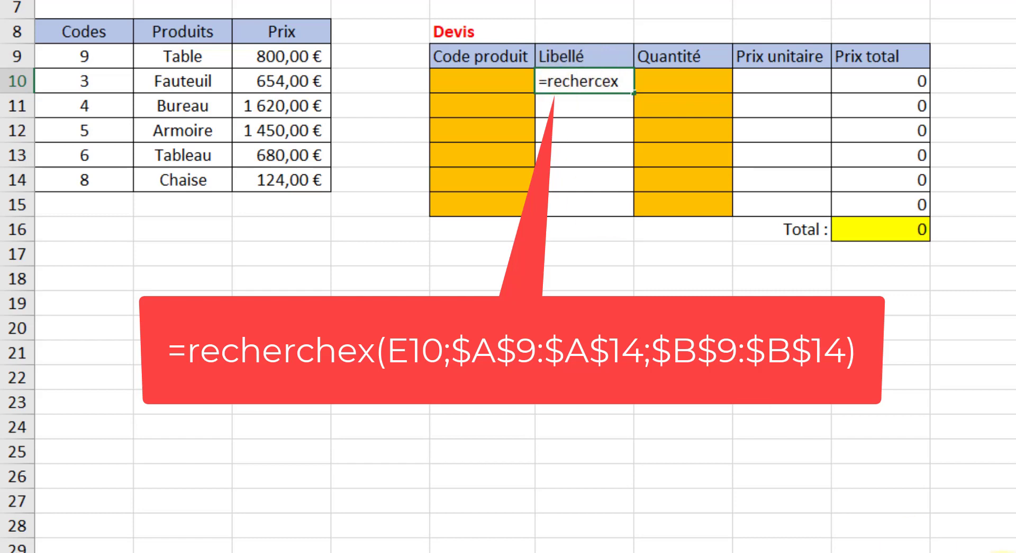
key(BackSpace)
key(BackSpace)
text(hex()
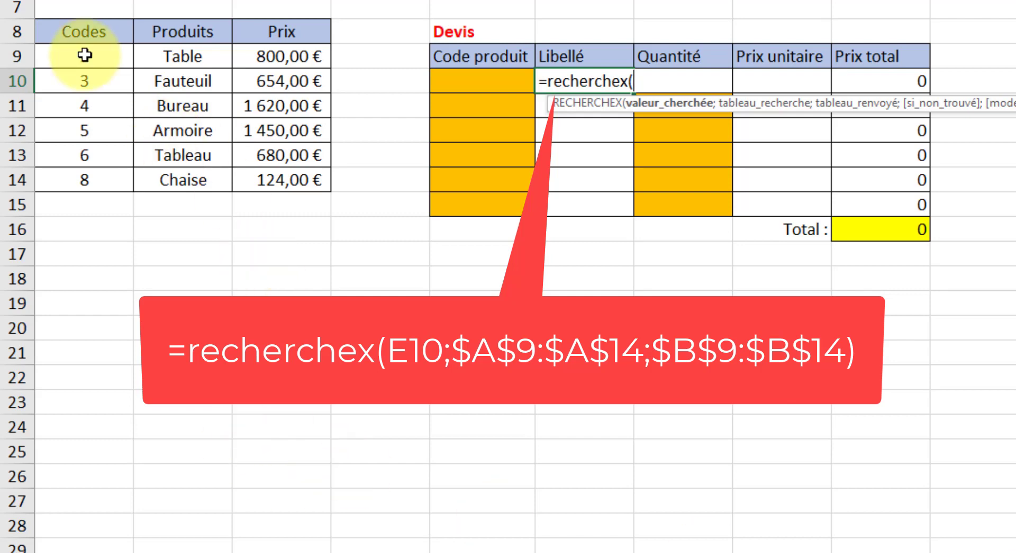
click(467, 86)
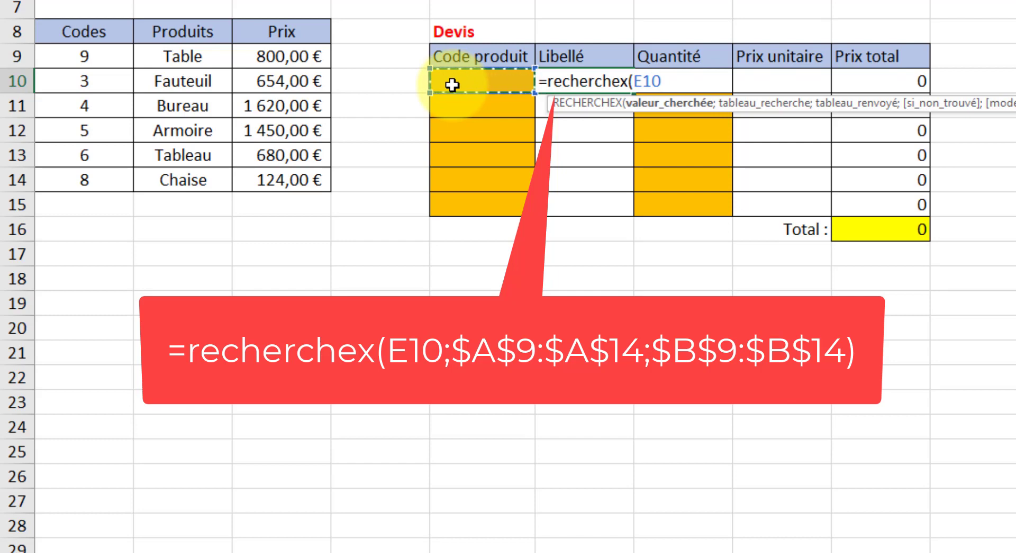
text(;)
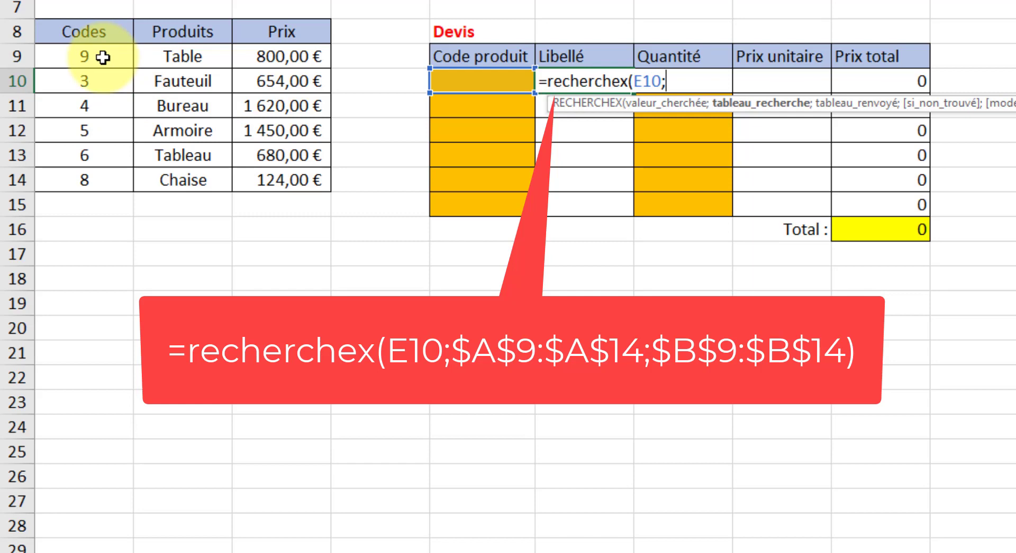
drag(102, 57, 108, 181)
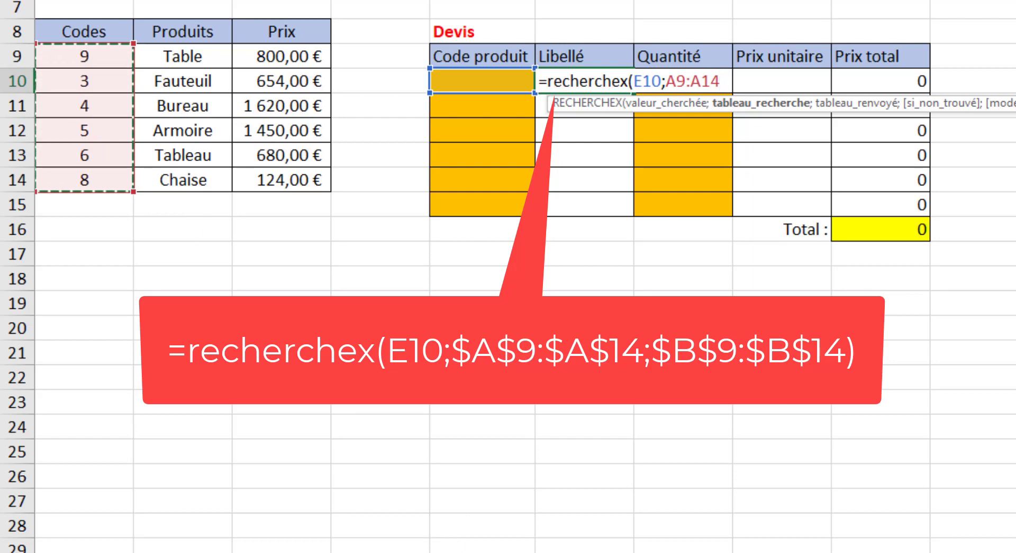
key(F4)
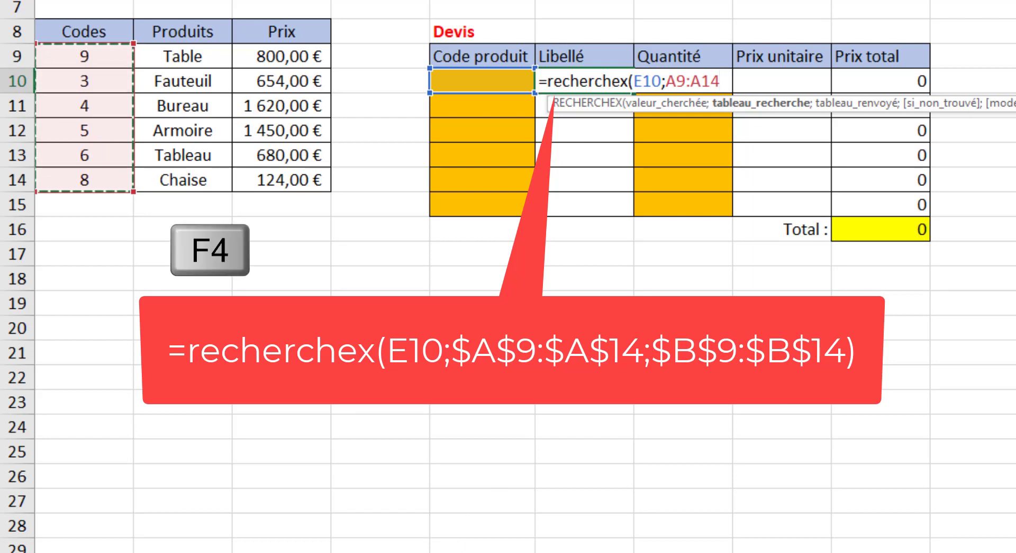
key(F4)
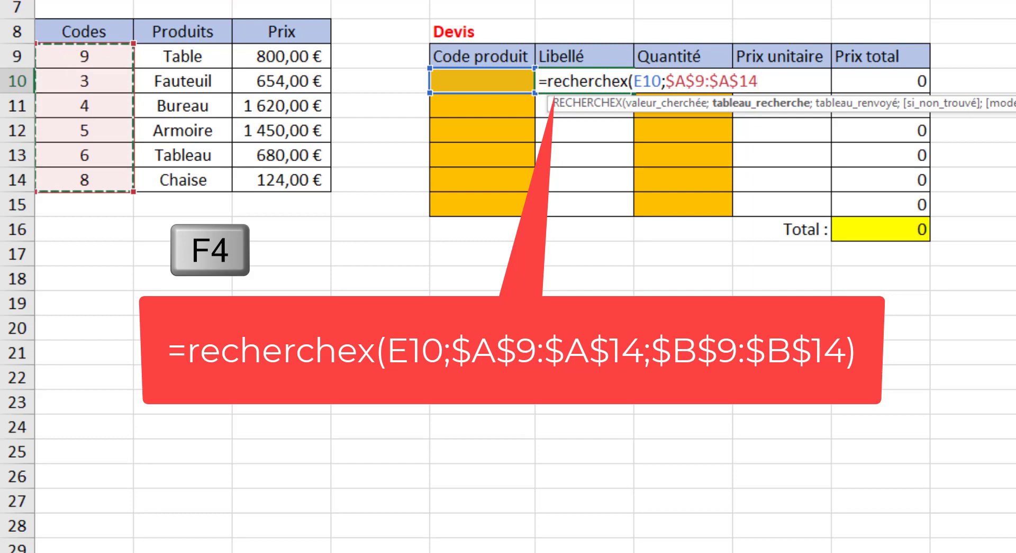
Complete the Libellé formula with the product names in absolute range $B$9:$B$14 as return array.
text(;)
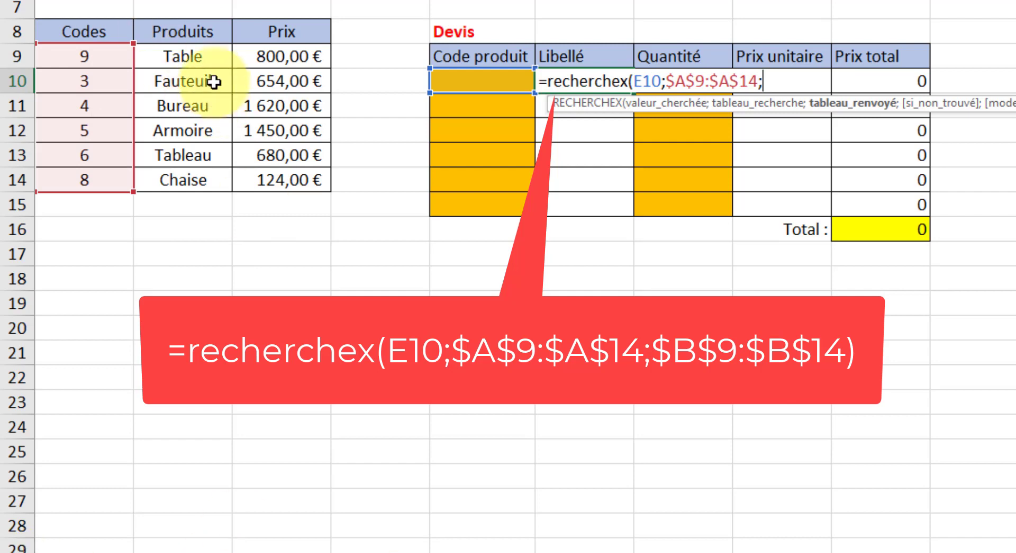
drag(210, 53, 208, 181)
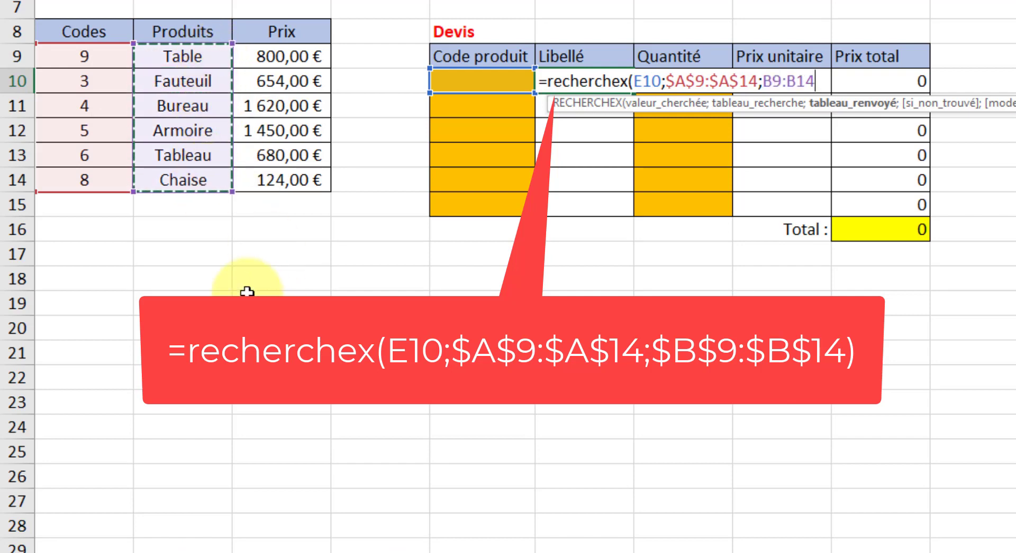
key(F4)
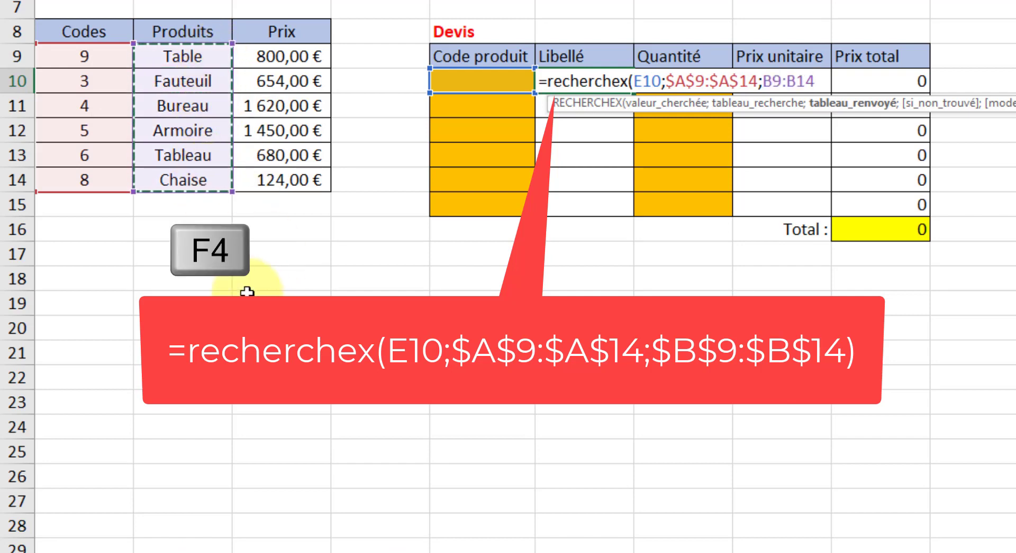
key(F4)
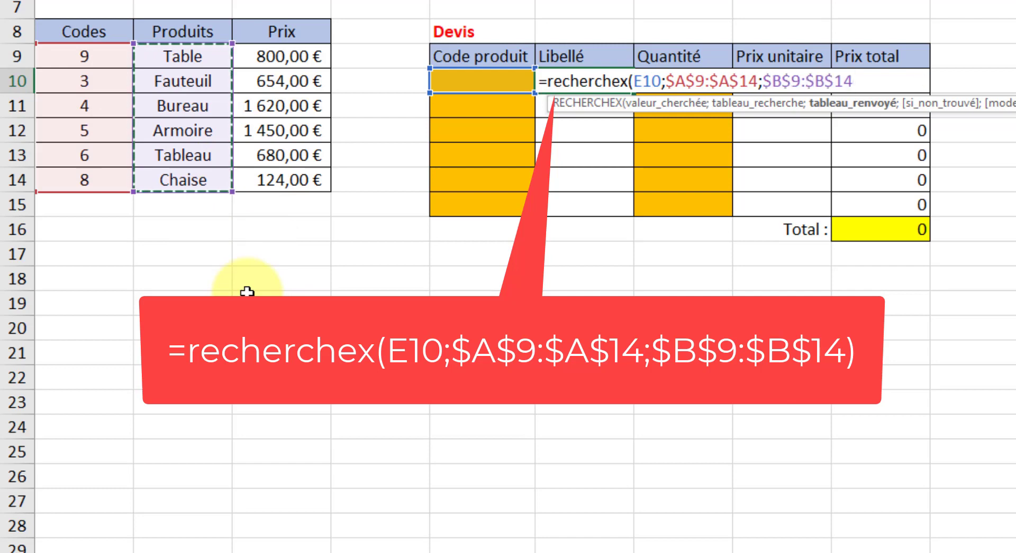
text())
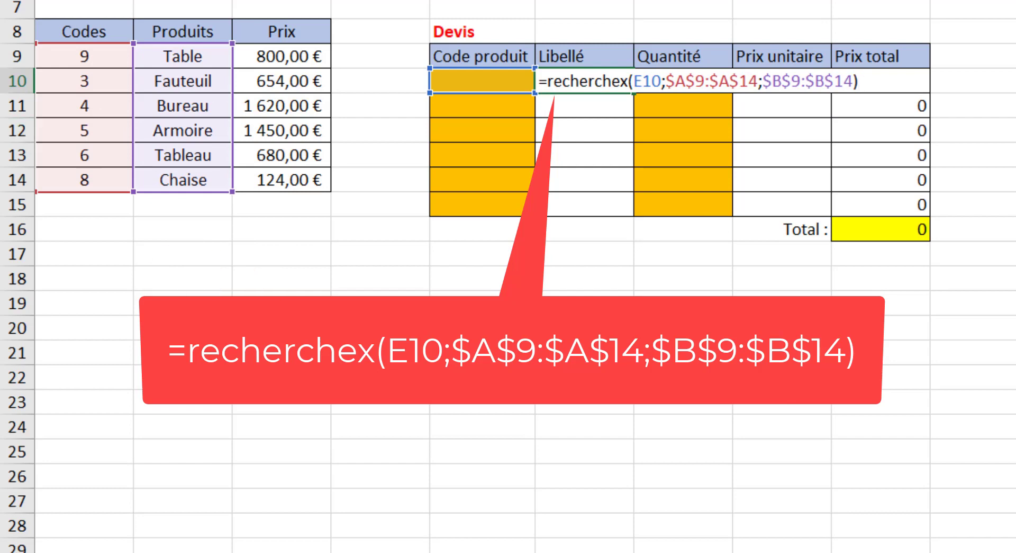
key(ctrl+Return)
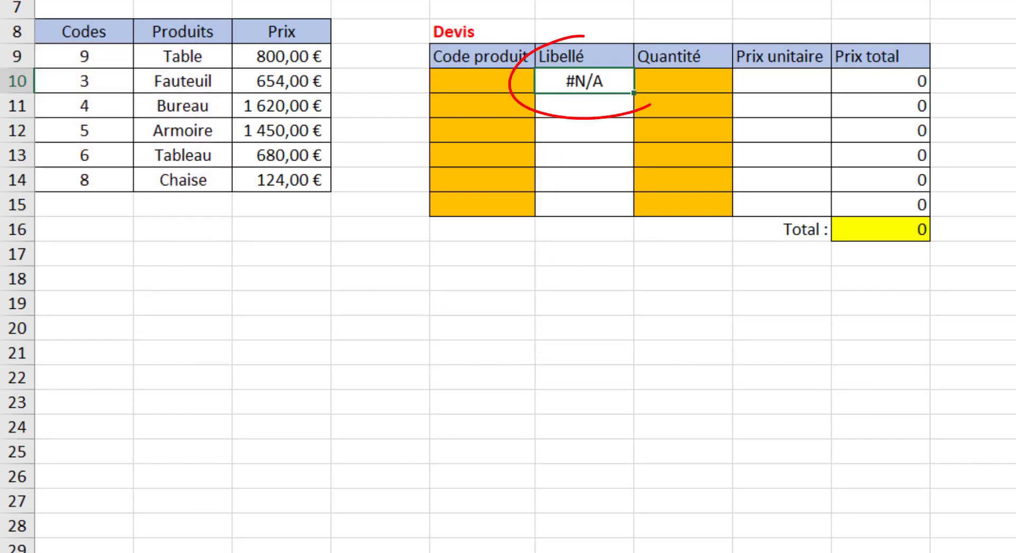
Test the Libellé lookup by entering product codes 4, 9 and 7 in turn in cell E10.
click(511, 80)
text(4)
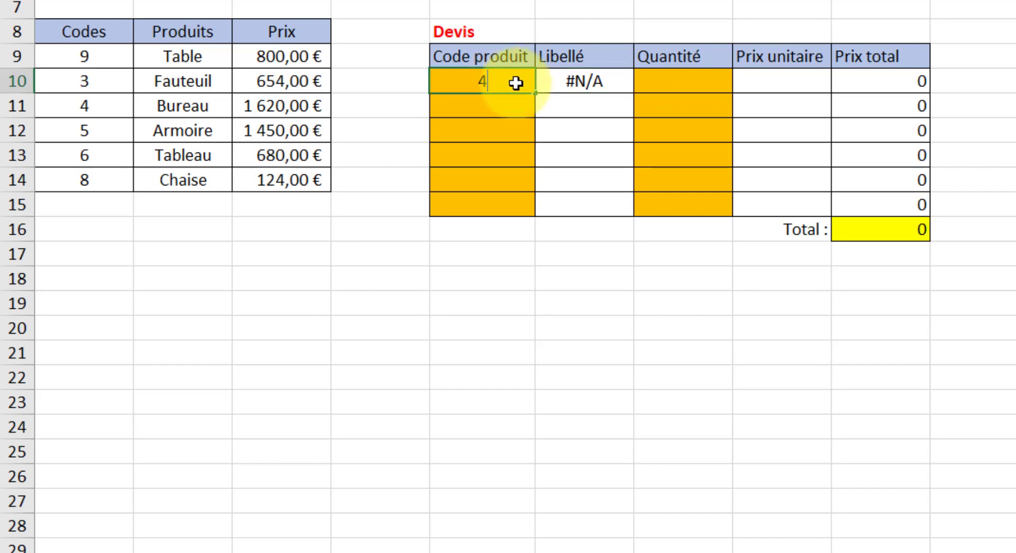
key(Return)
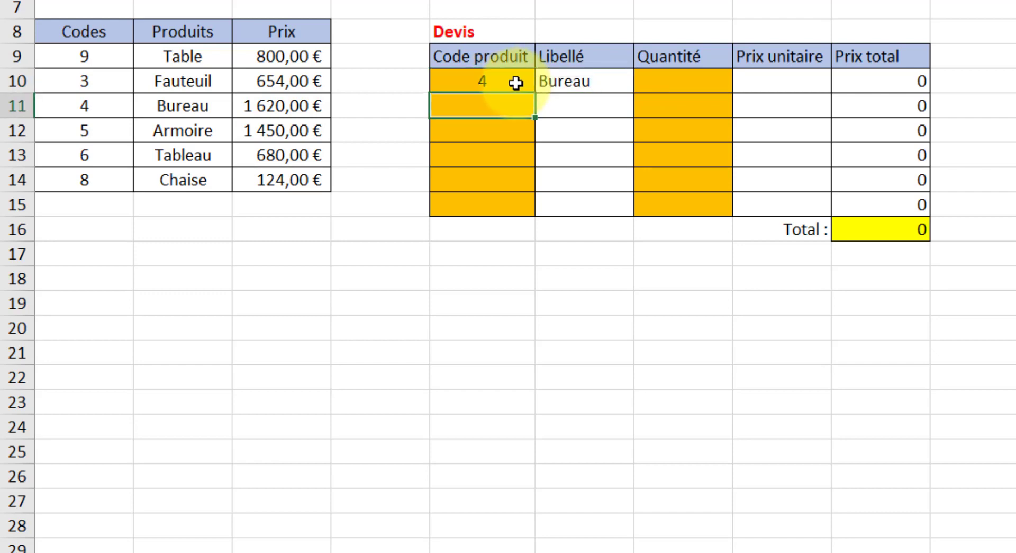
click(519, 78)
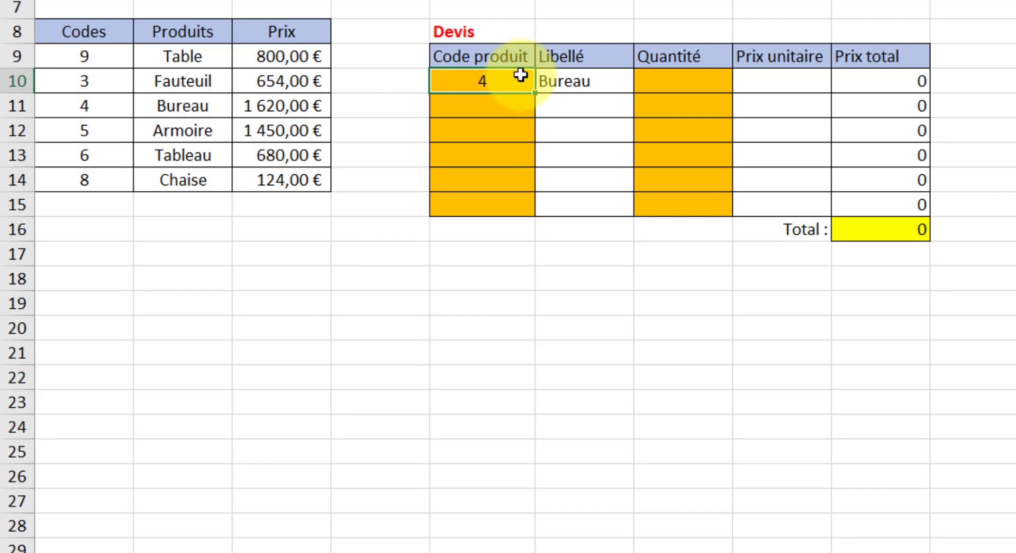
text(9)
key(Return)
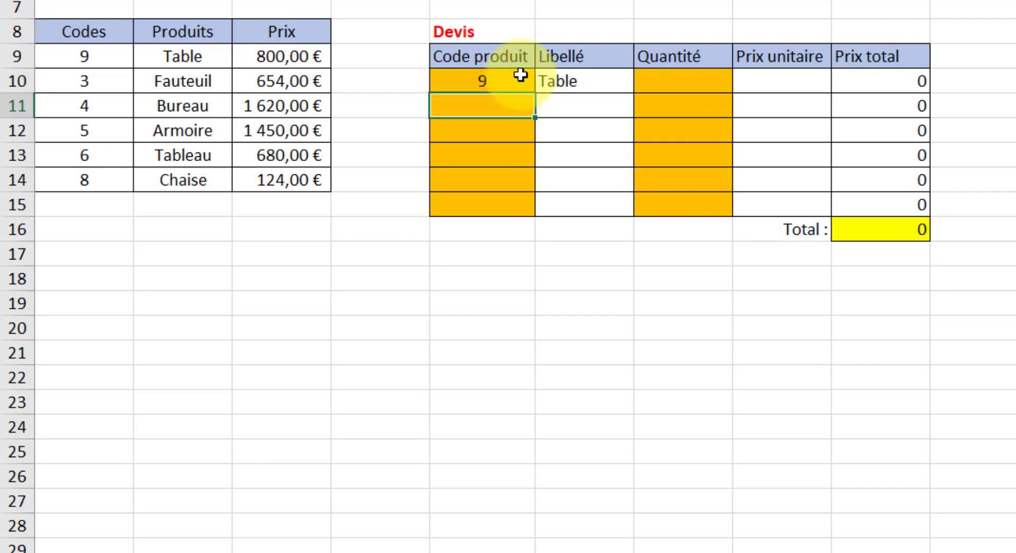
click(521, 75)
text(7)
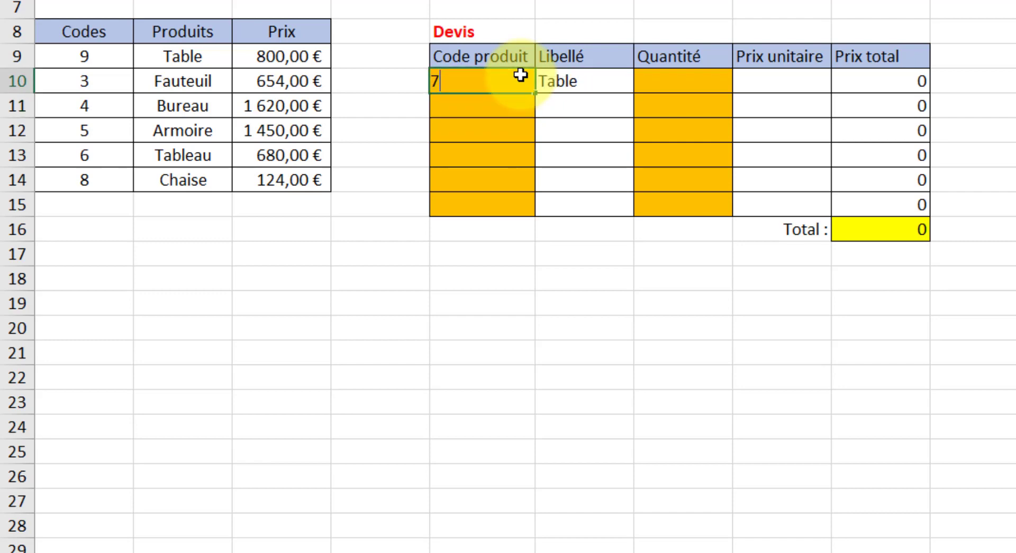
key(Return)
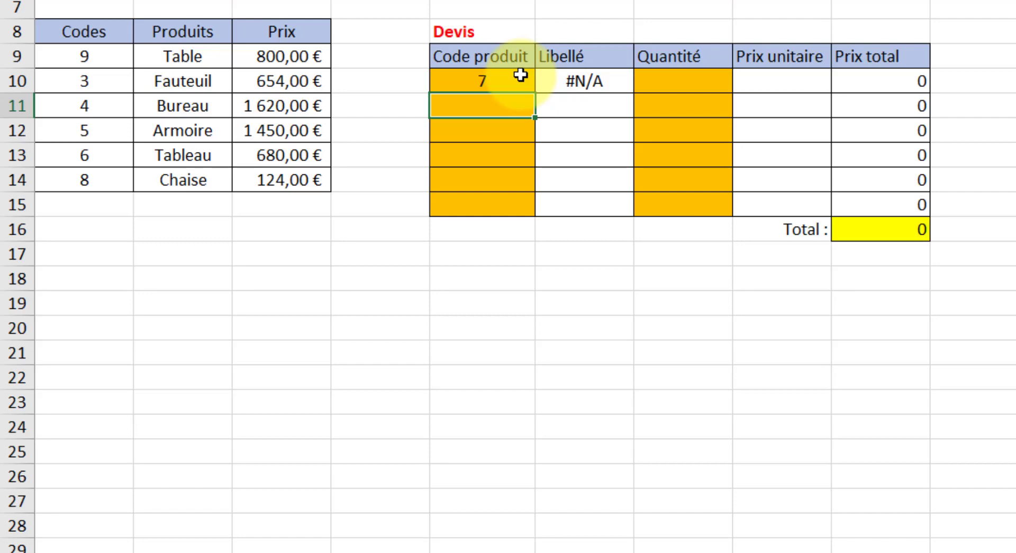
Fill the first quote line with product code 3 and quantity 4.
click(521, 76)
text(3)
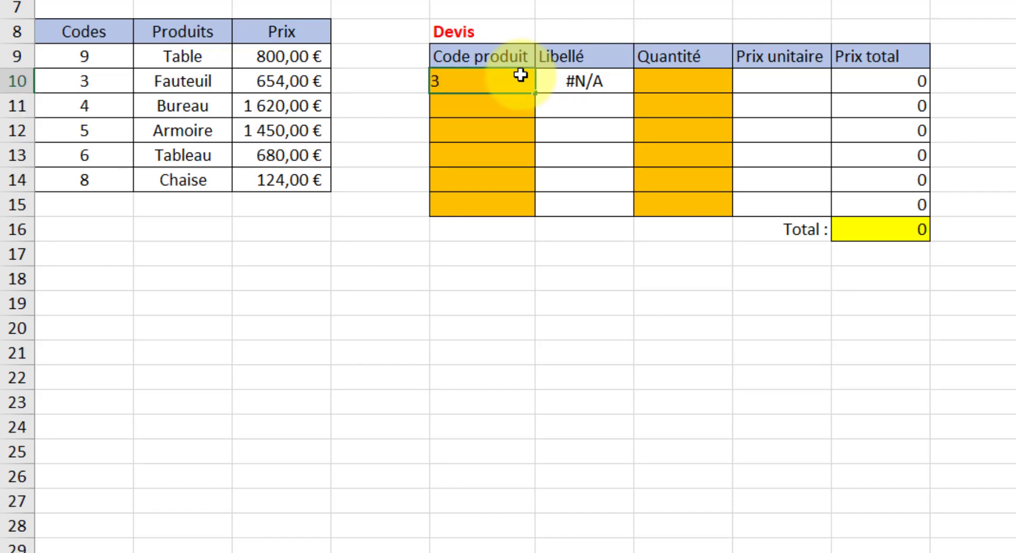
key(Return)
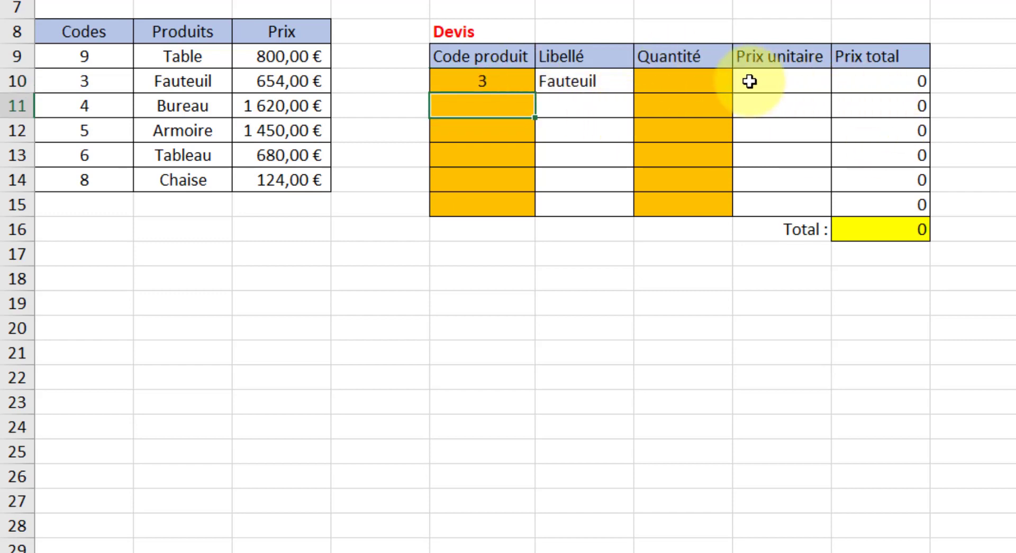
click(706, 84)
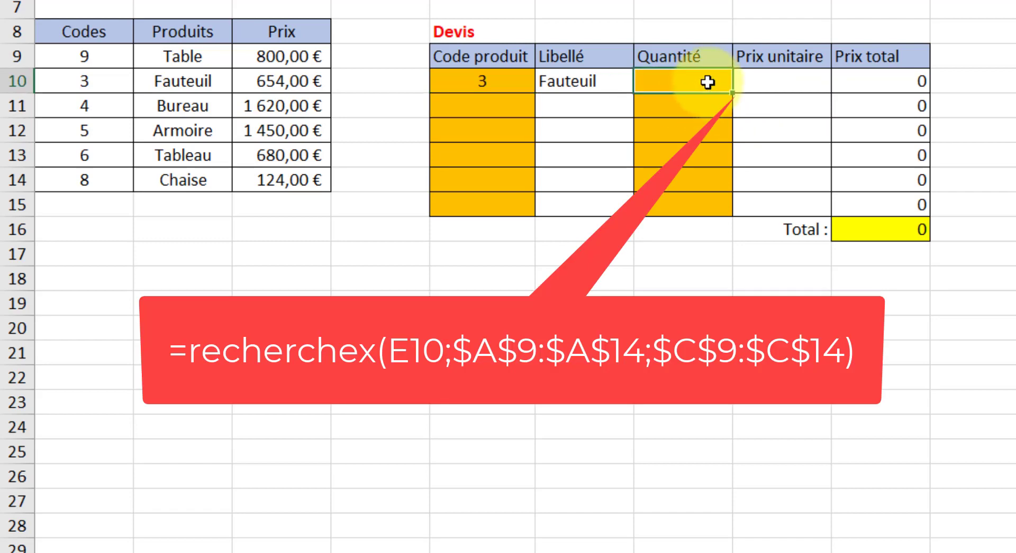
text(4)
key(Tab)
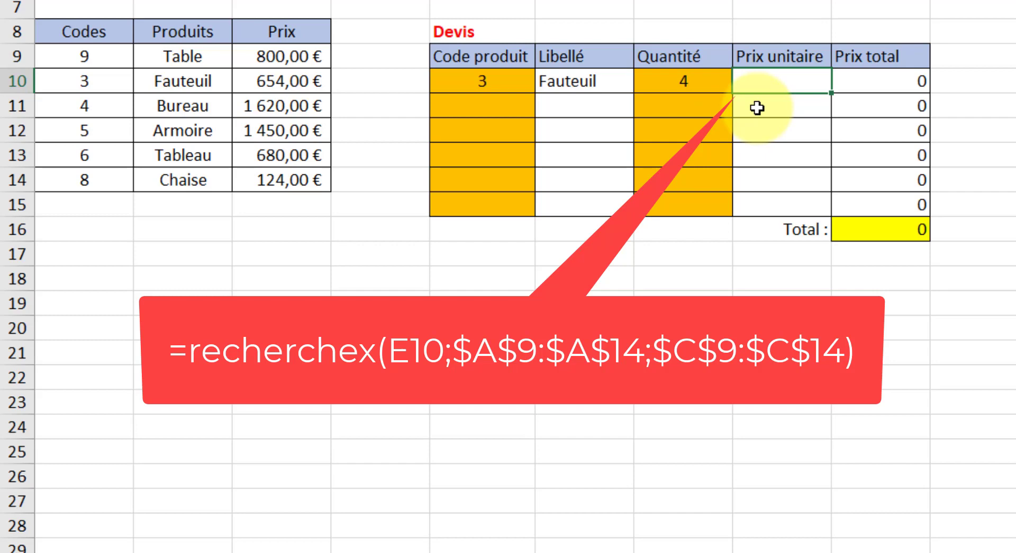
Start a RECHERCHEX formula in the first Prix unitaire cell, H10, with E10 as lookup value and absolute range $A$9:$A$14 as lookup array.
text(=rech)
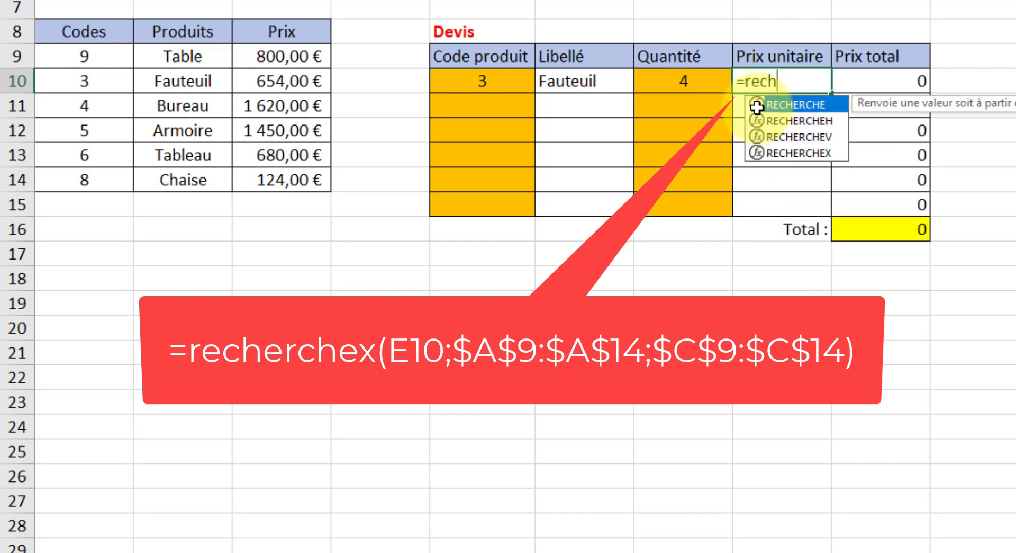
text(erchex)
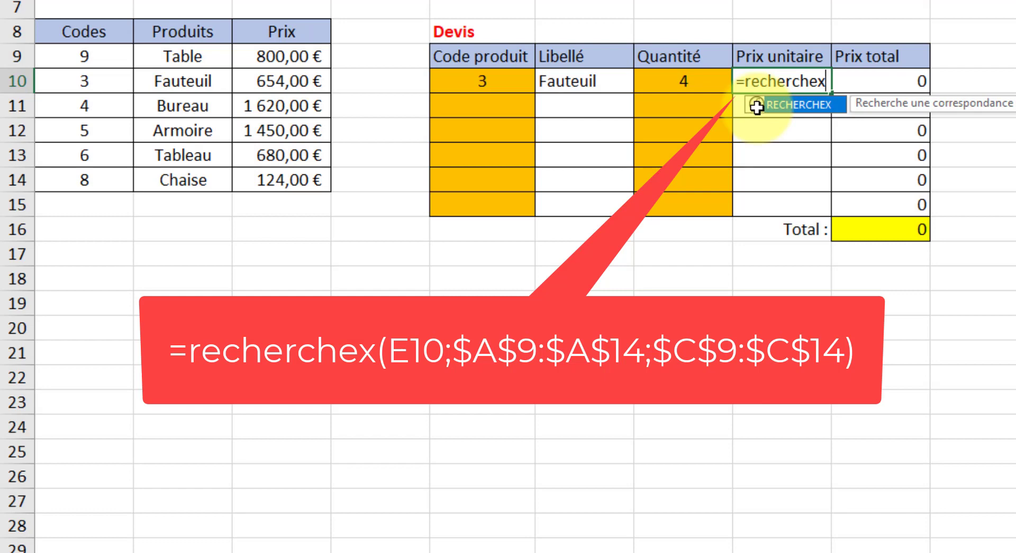
text(()
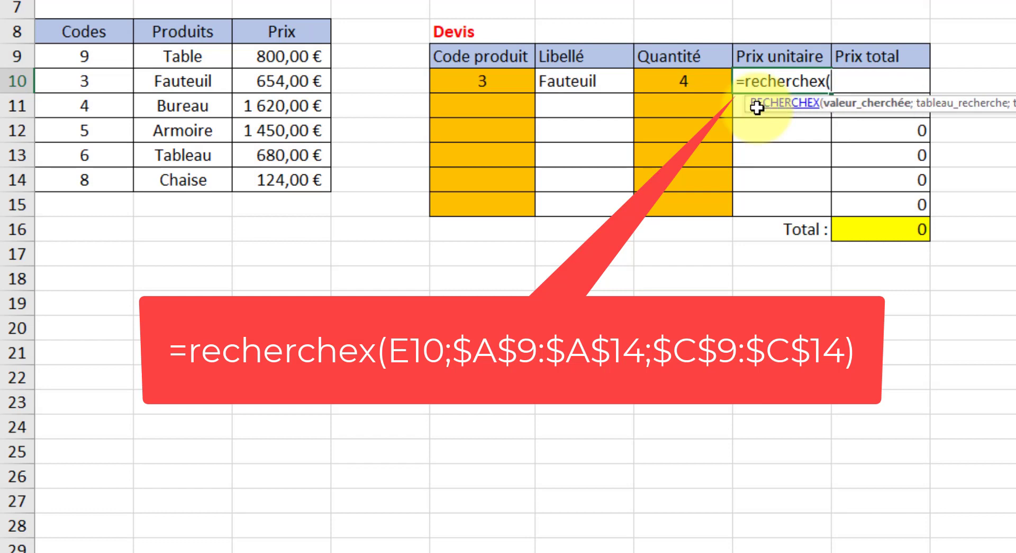
click(495, 80)
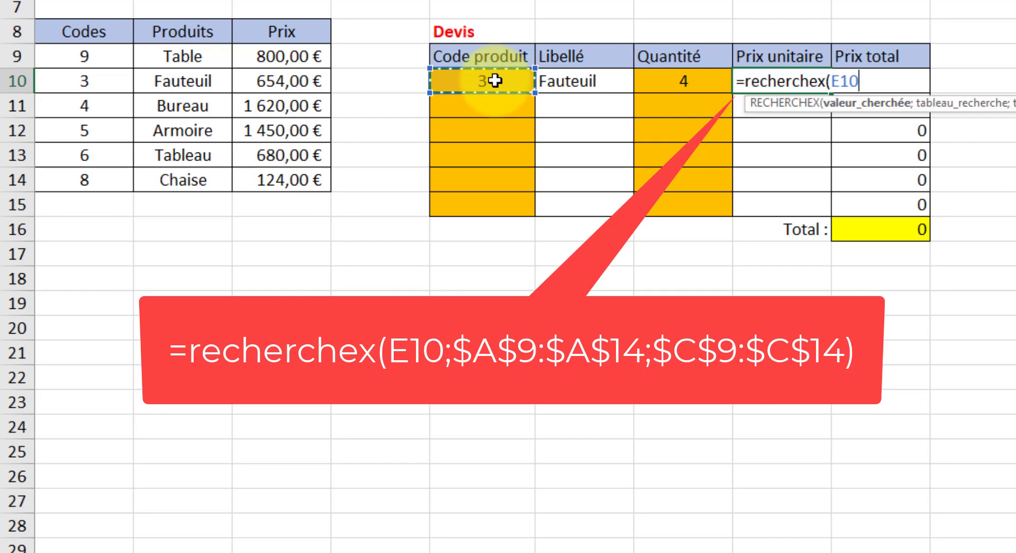
text(;)
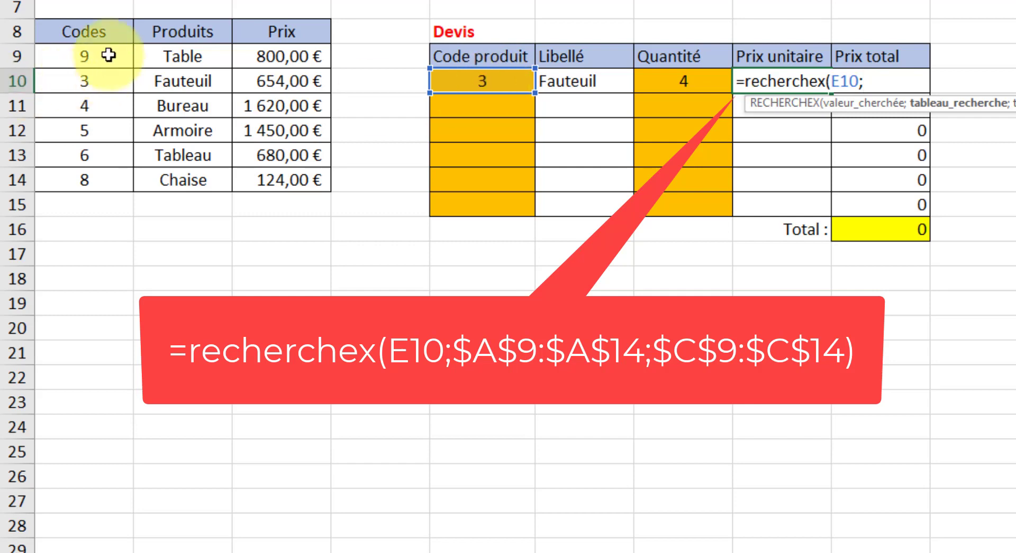
drag(108, 55, 103, 180)
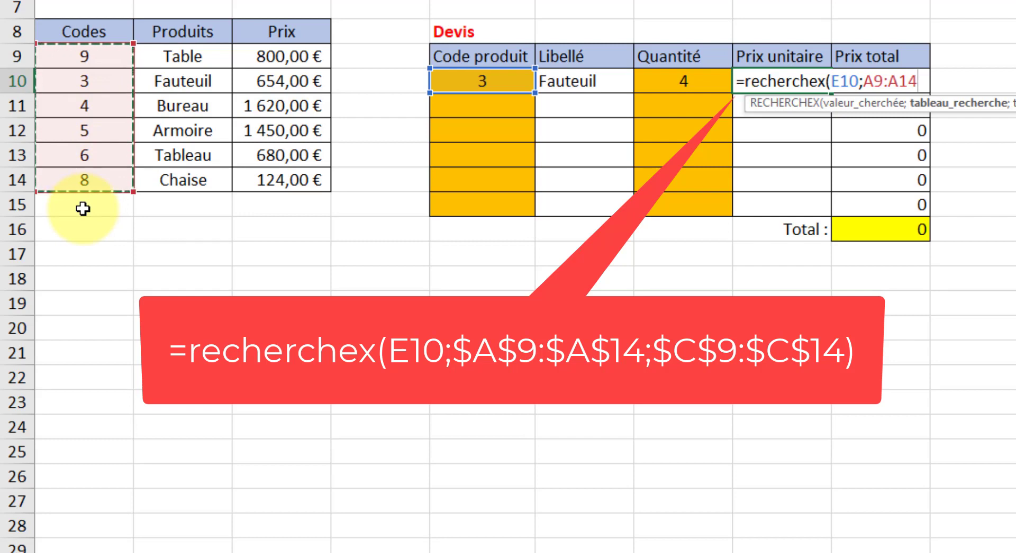
key(F4)
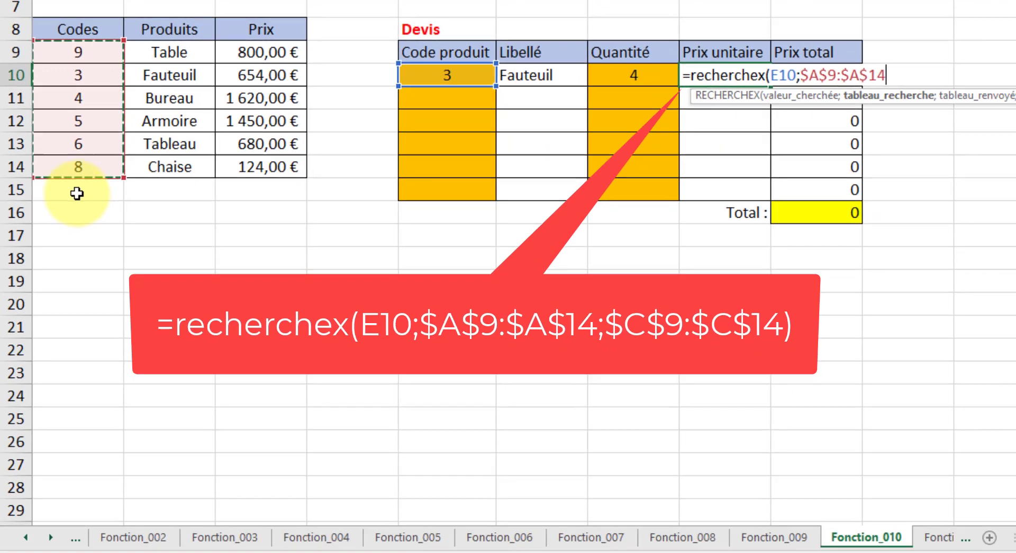
Complete the Prix unitaire formula in H10 with the prices in absolute range $C$9:$C$14 as return array.
text(;)
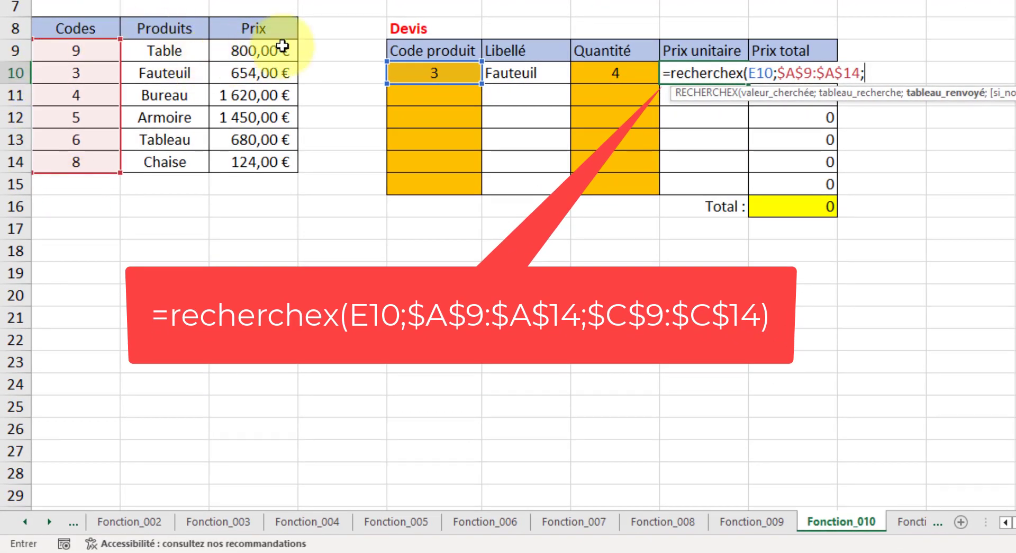
drag(279, 52, 268, 168)
key(F4)
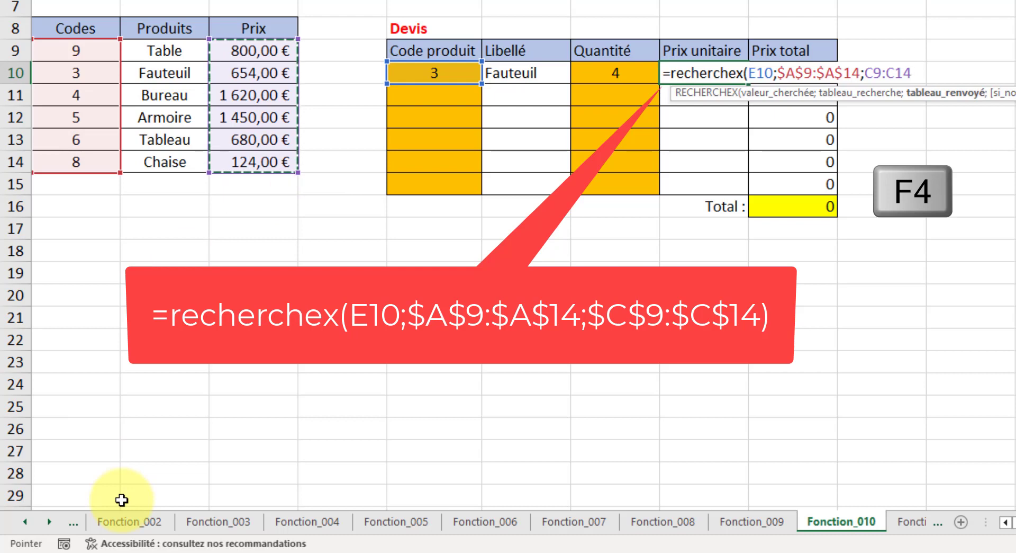
key(F4)
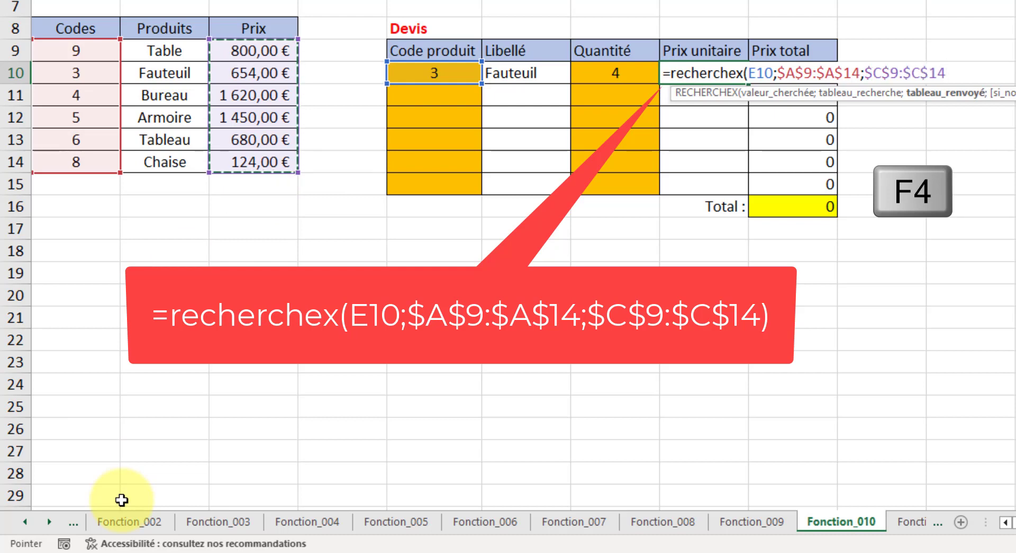
text())
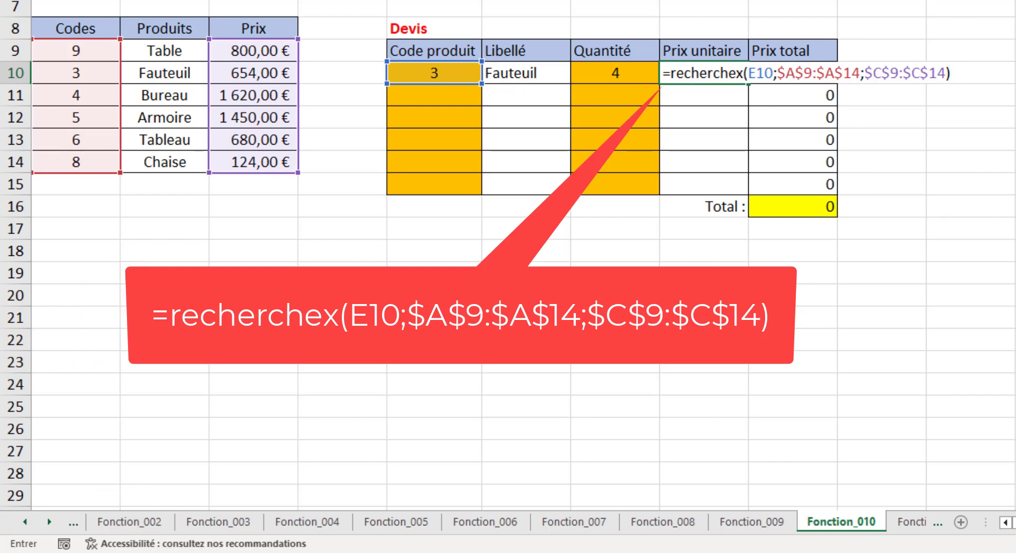
key(ctrl+Return)
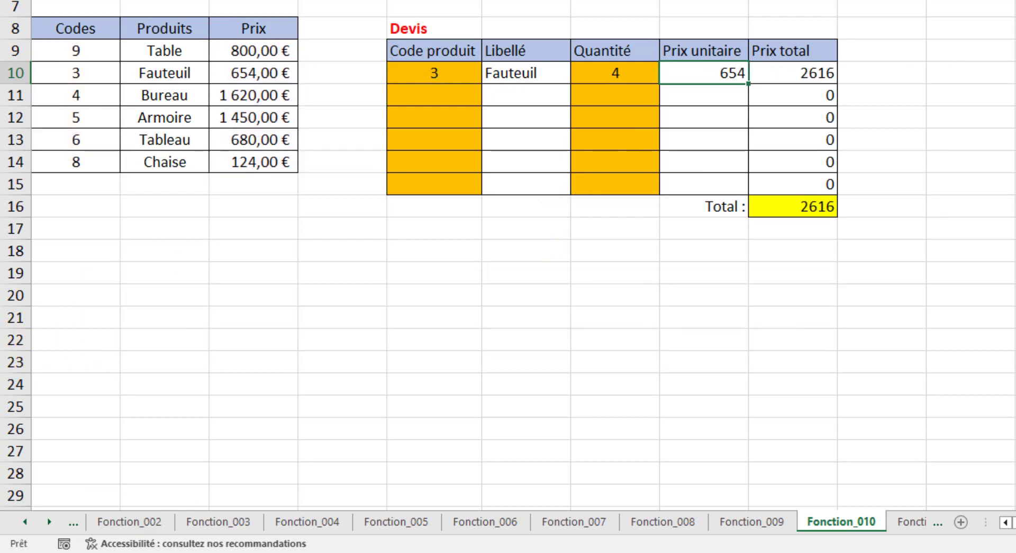
Review the Libellé formula in F10, and fill the Libellé and Prix unitaire formulas from row 10 down to row 15.
double_click(554, 77)
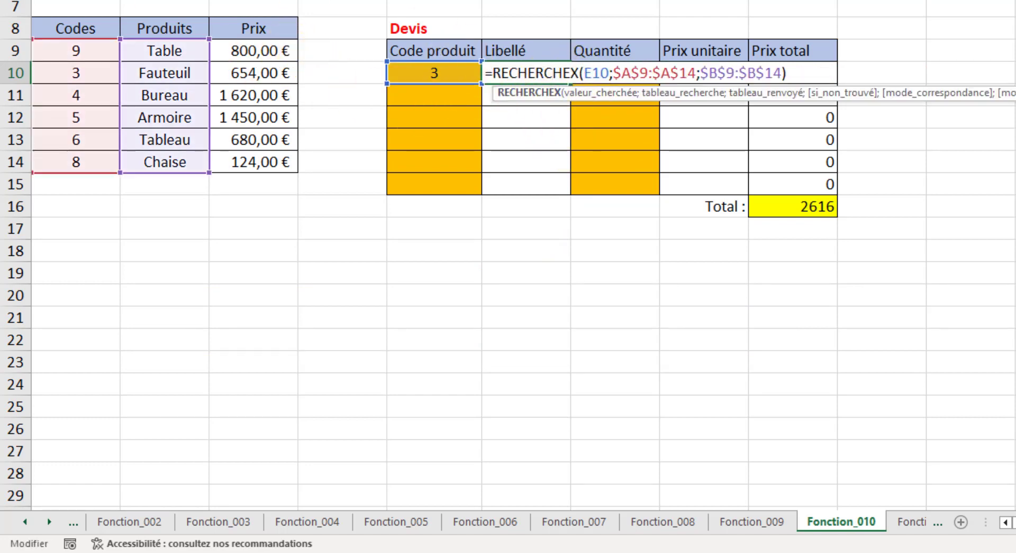
key(ctrl+Return)
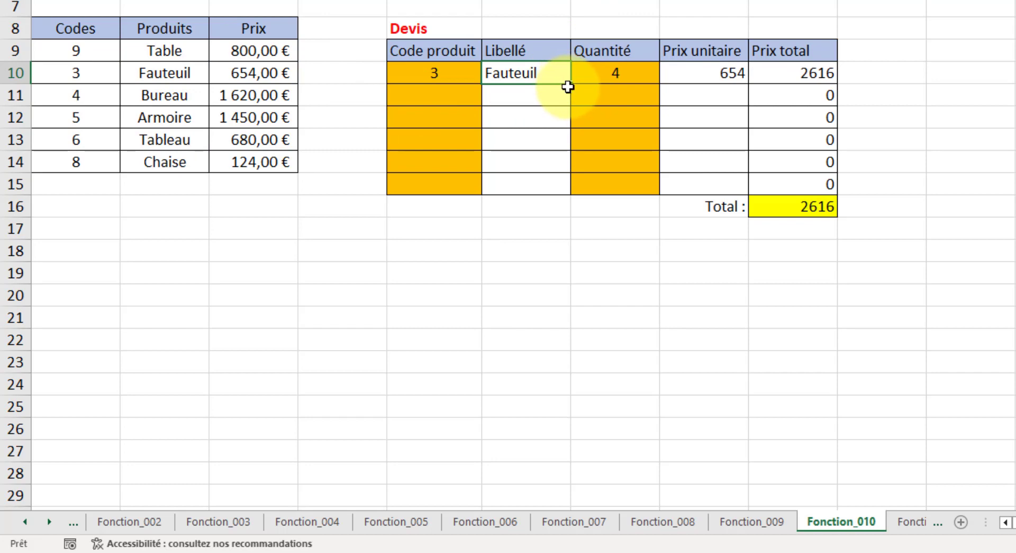
drag(571, 85, 564, 190)
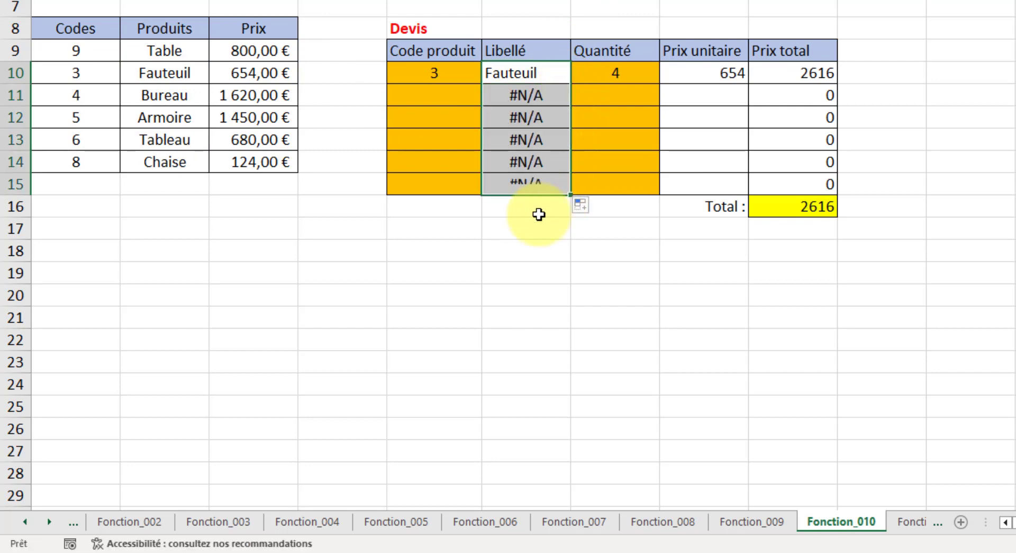
click(735, 73)
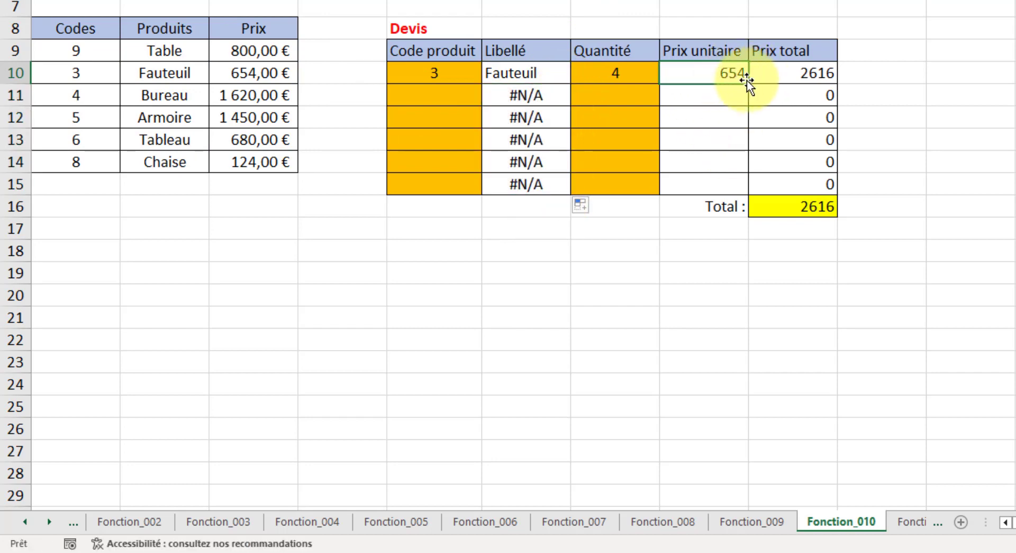
drag(748, 83, 729, 186)
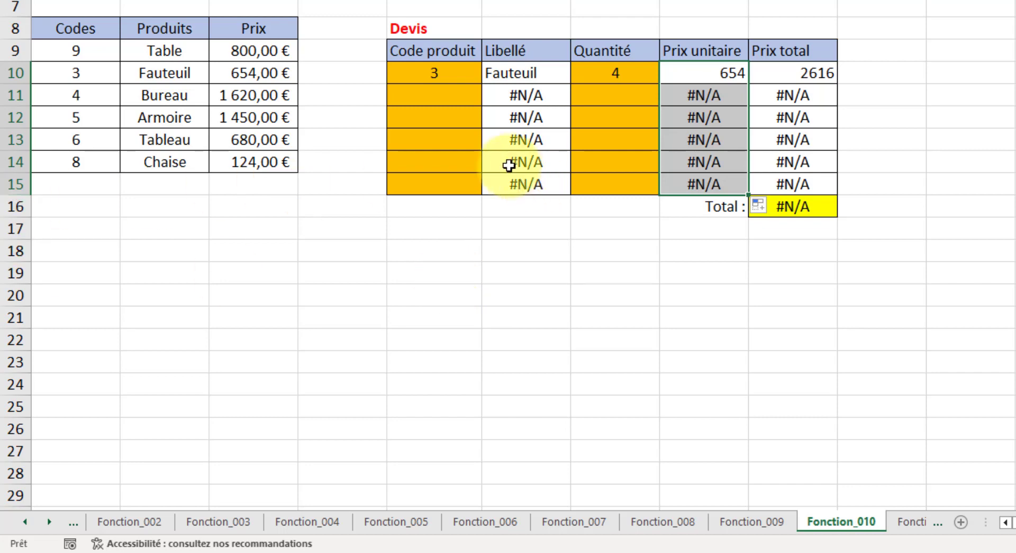
Fill the second quote line, row 11, with product code 9 and quantity 3.
click(459, 96)
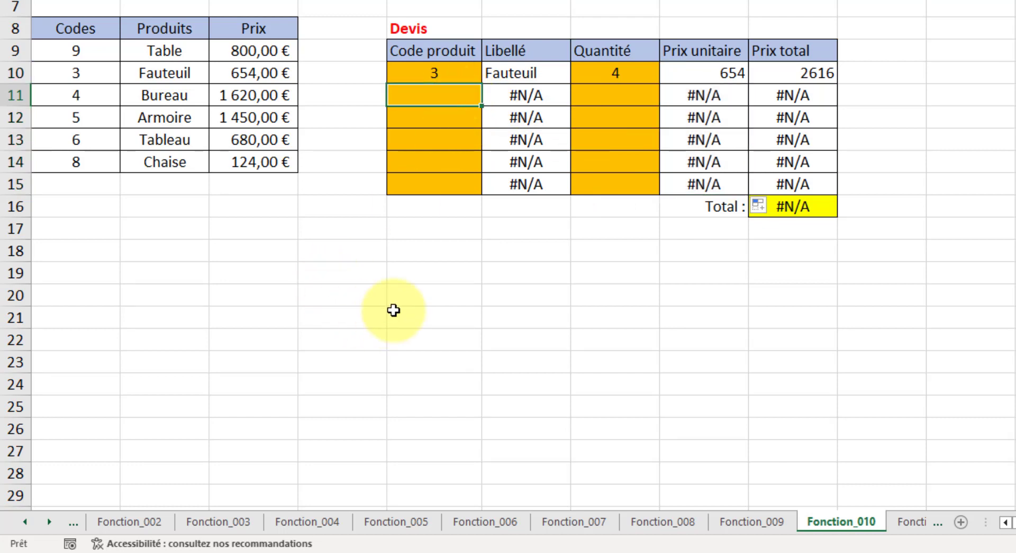
text(9)
key(Tab)
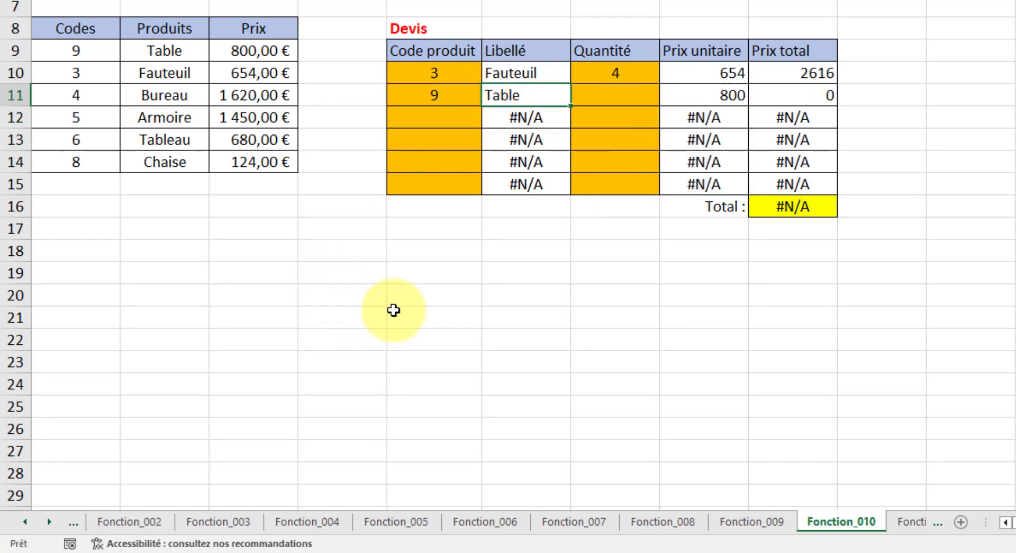
key(Tab)
text(3)
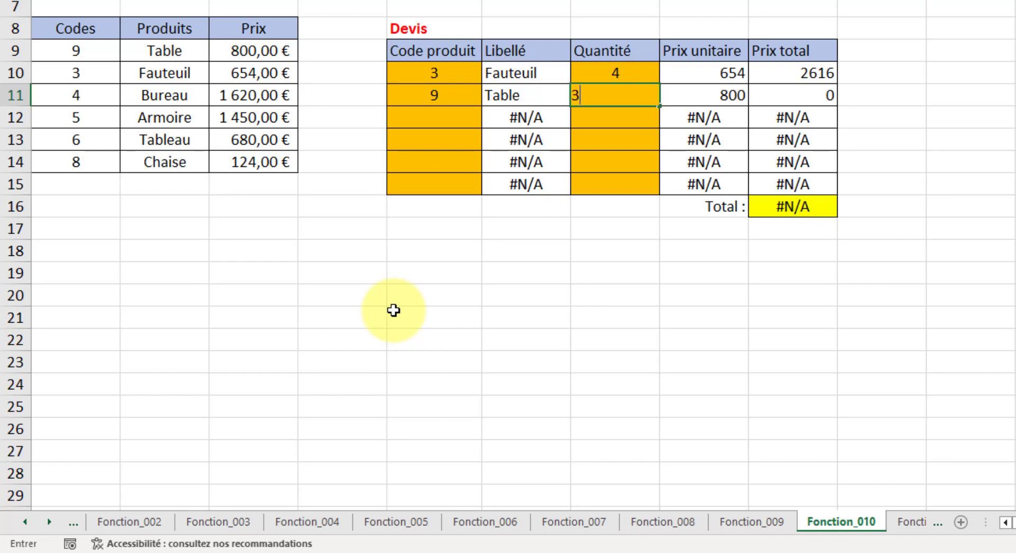
key(Tab)
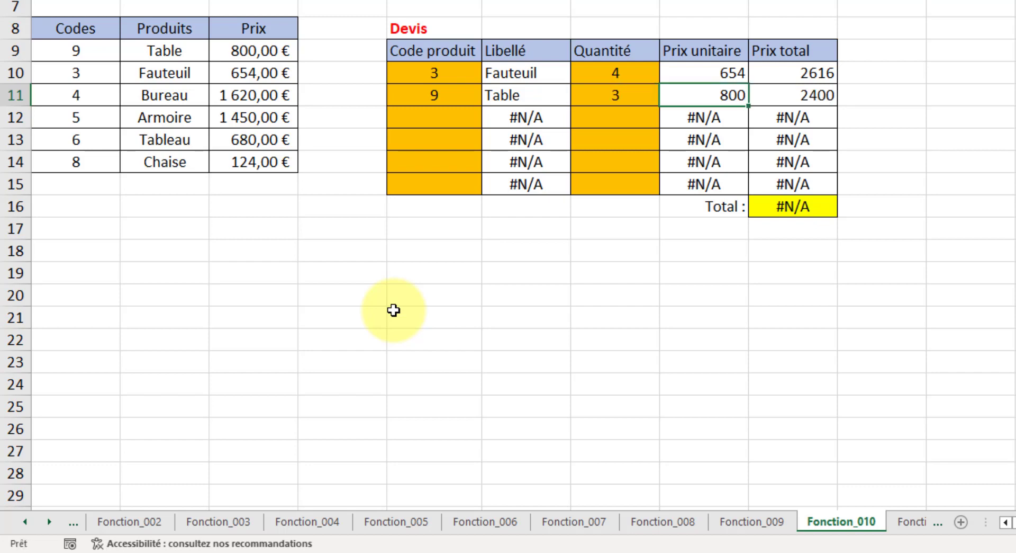
key(Return)
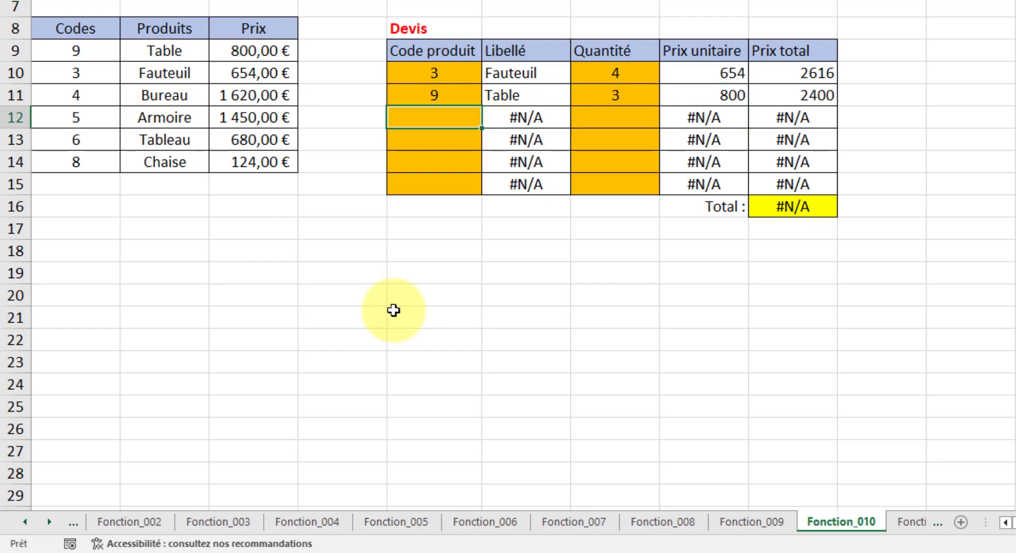
Try product code 2 in the third quote line, cell E12.
text(2)
key(Tab)
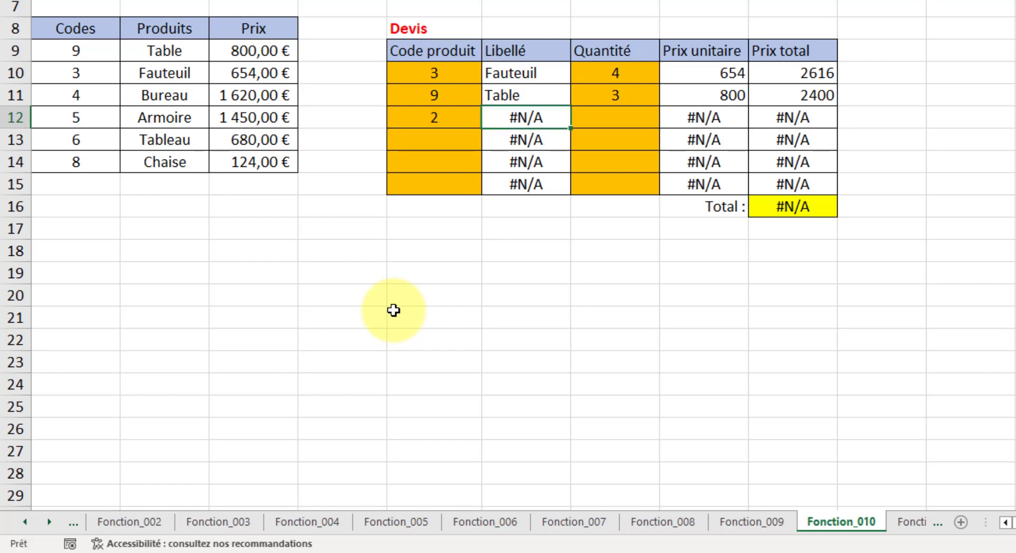
key(Left)
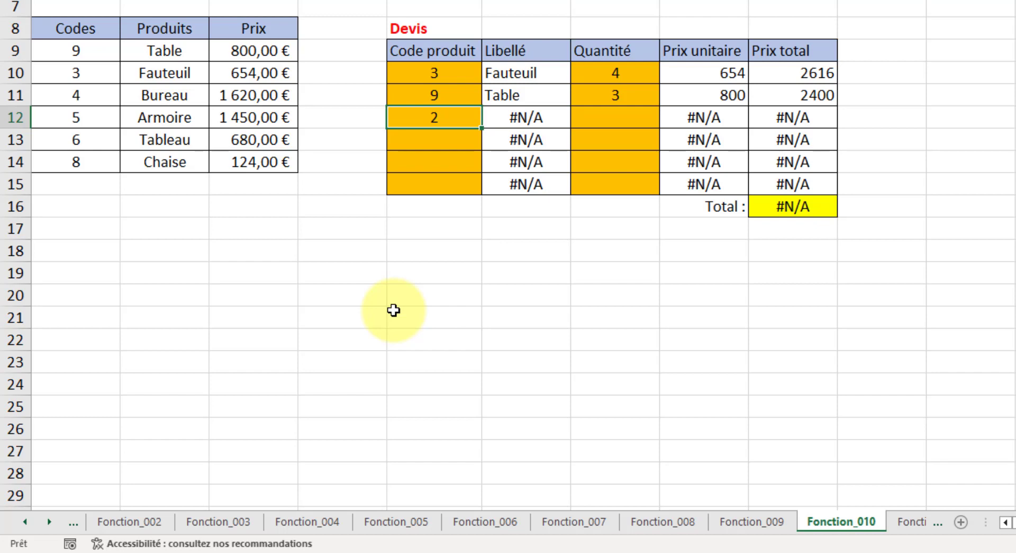
Fill the third quote line, row 12, with product code 8 and quantity 12.
text(8)
key(Tab)
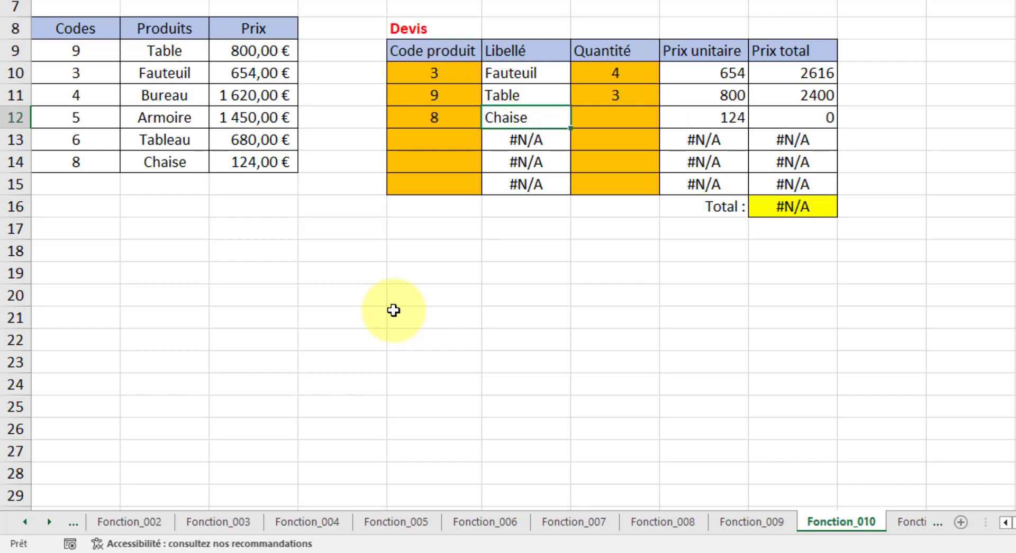
key(Tab)
text(12)
key(Tab)
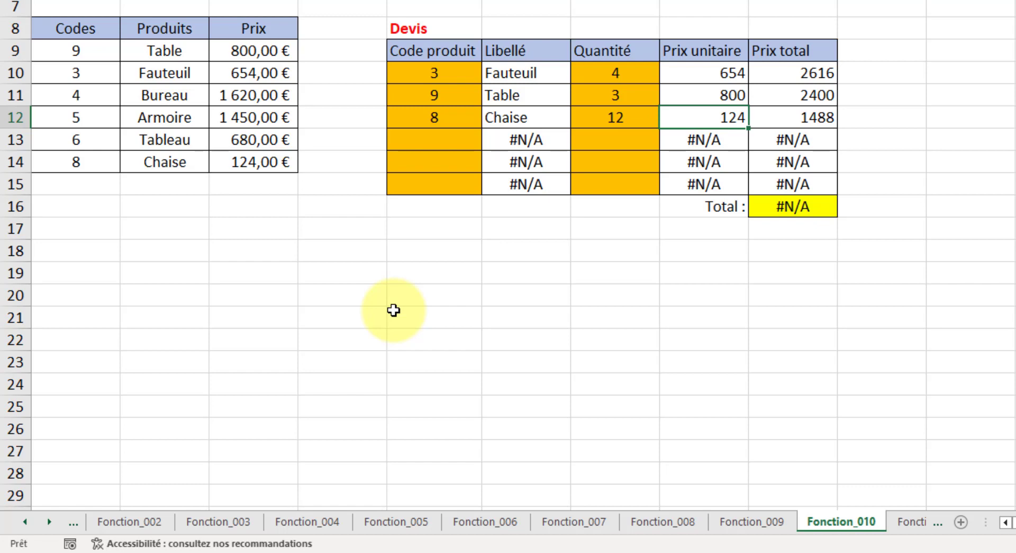
key(Down)
key(Left)
key(Left)
key(Left)
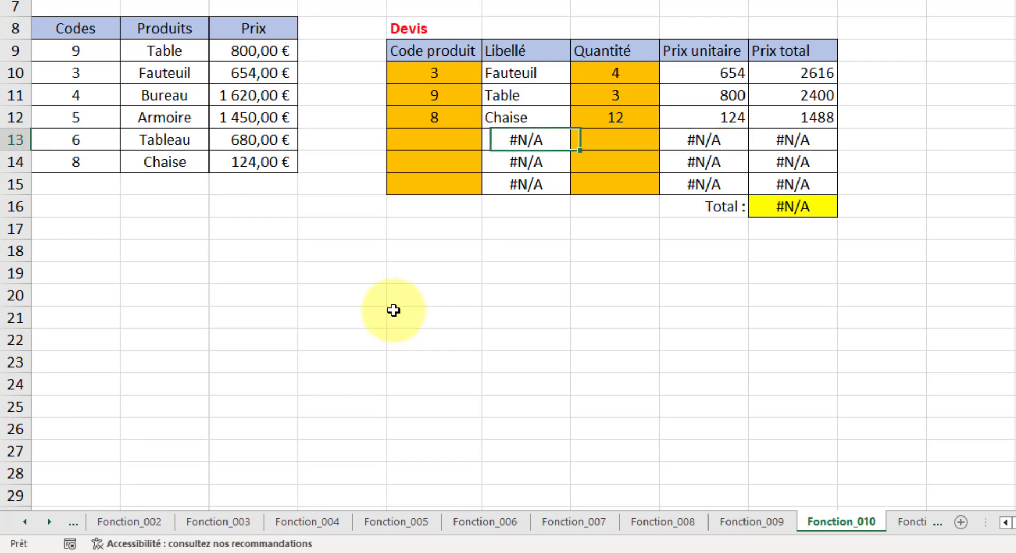